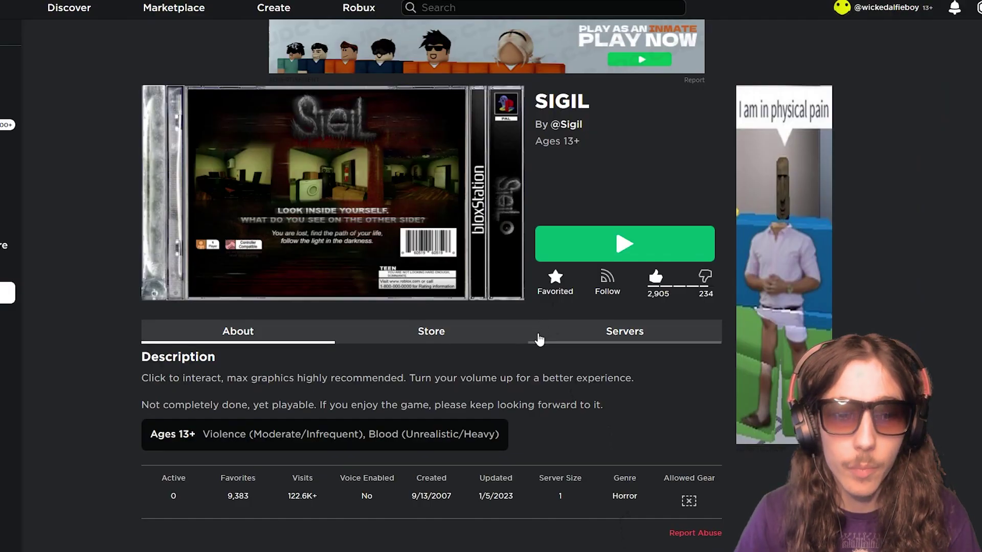
{"action": "scroll", "coordinate": [547, 345], "scroll_direction": "down", "scroll_amount": 1}
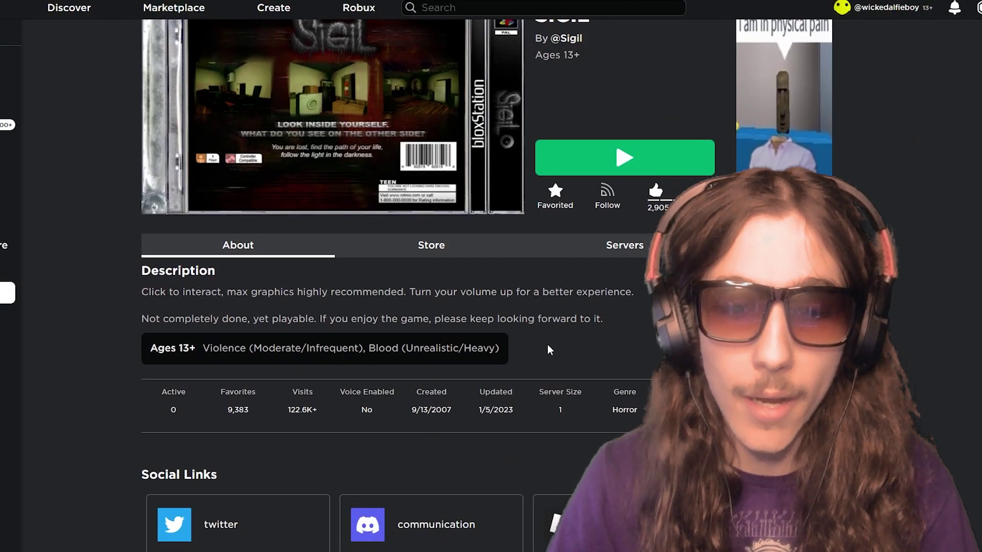
{"action": "scroll", "coordinate": [547, 344], "scroll_direction": "down", "scroll_amount": 3}
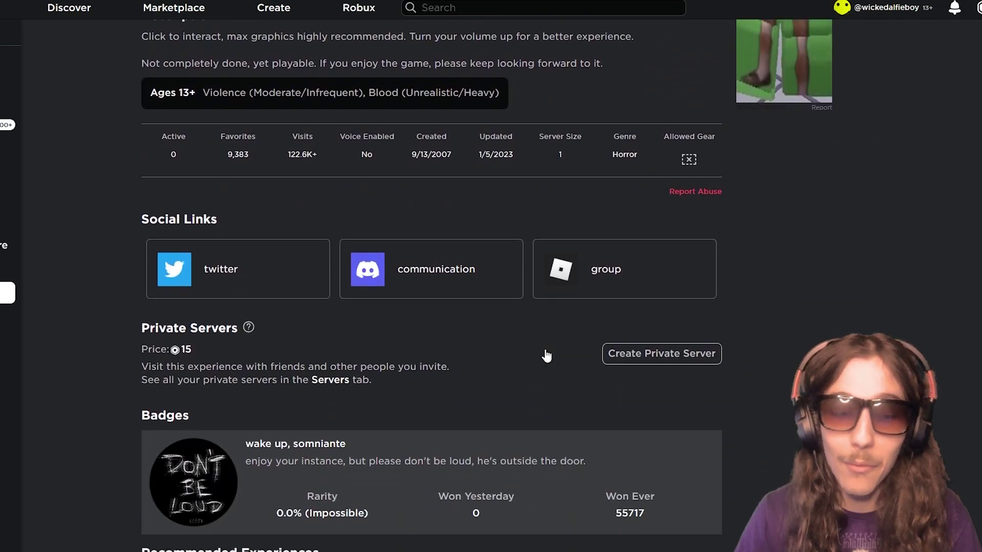
{"action": "scroll", "coordinate": [546, 354], "scroll_direction": "down", "scroll_amount": 2}
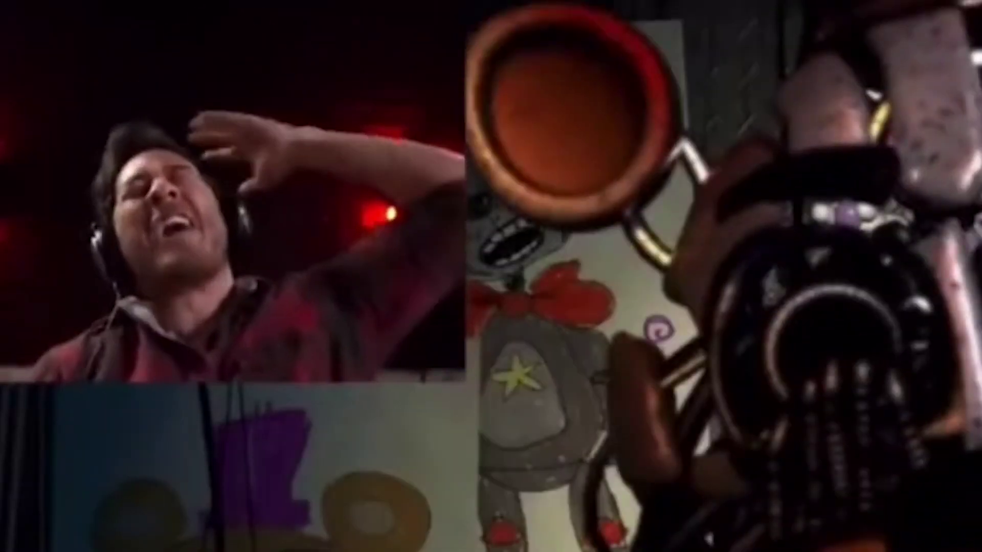
{"action": "scroll", "coordinate": [545, 340], "scroll_direction": "up", "scroll_amount": 3}
{"action": "scroll", "coordinate": [543, 336], "scroll_direction": "up", "scroll_amount": 5}
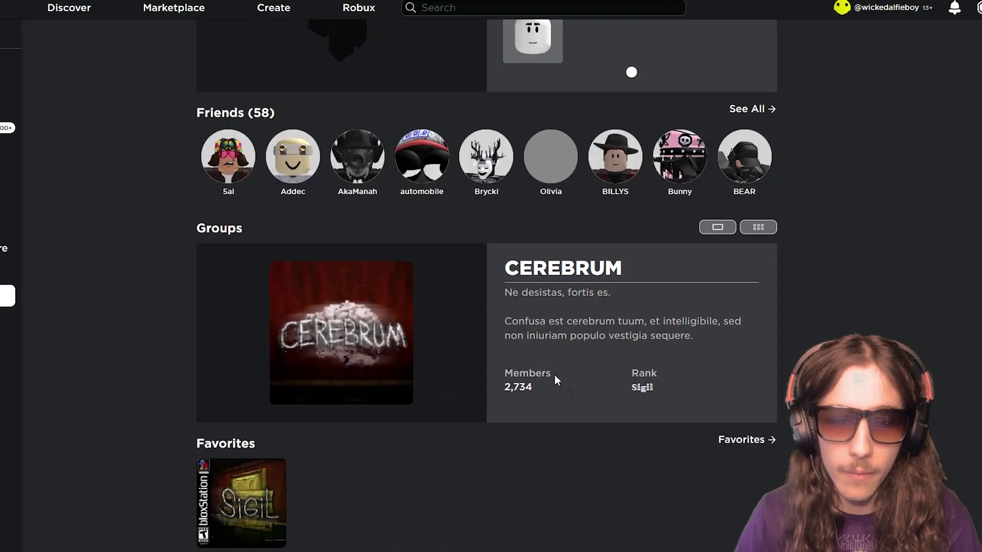
{"action": "scroll", "coordinate": [554, 376], "scroll_direction": "up", "scroll_amount": 5}
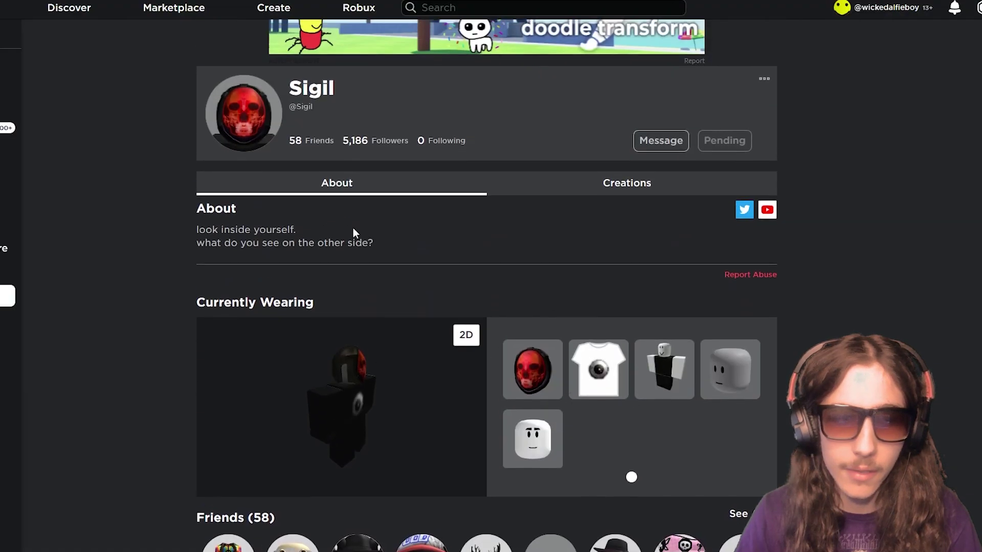
{"action": "scroll", "coordinate": [630, 491], "scroll_direction": "up", "scroll_amount": 1}
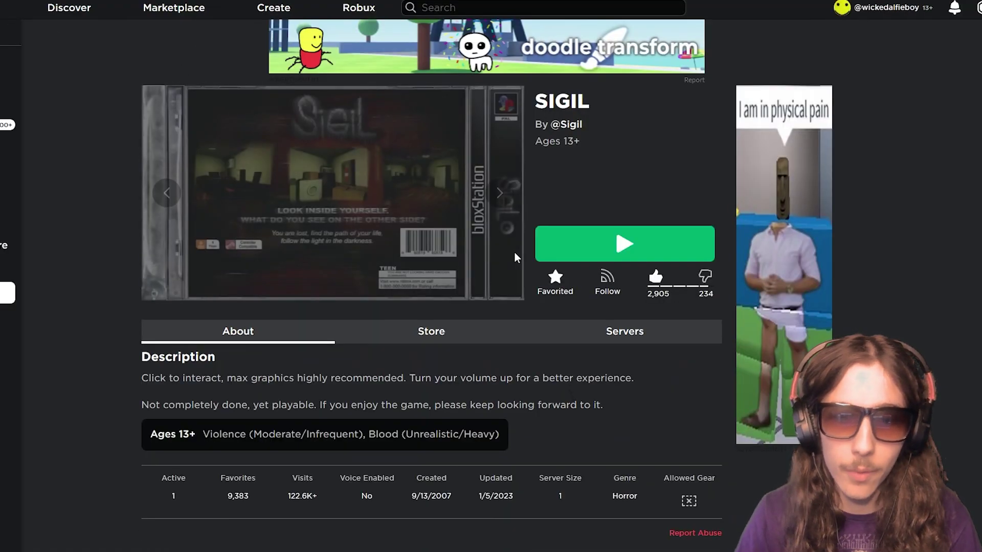
Launch Sigil with the green Play button on its game page
{"action": "left_click", "coordinate": [536, 246]}
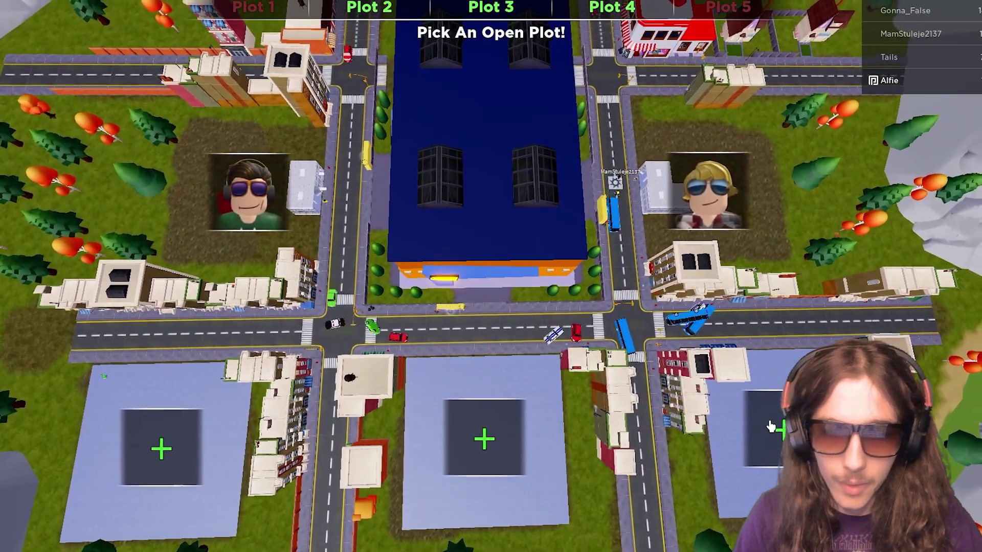
Claim an open plot, skip the tutorial, and walk over the brick wall toward the shops
{"action": "left_click", "coordinate": [775, 415]}
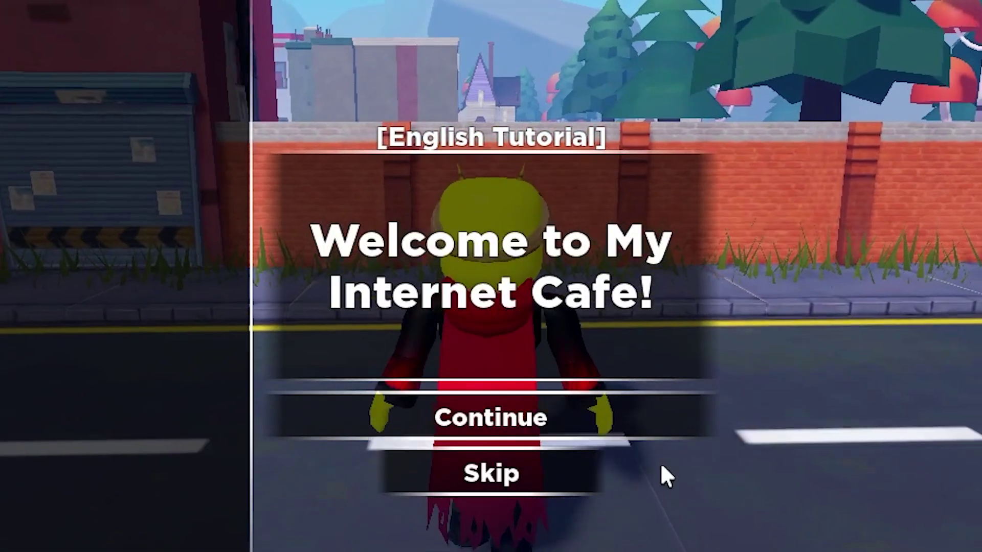
{"action": "left_click", "coordinate": [661, 462]}
{"action": "key", "text": "w"}
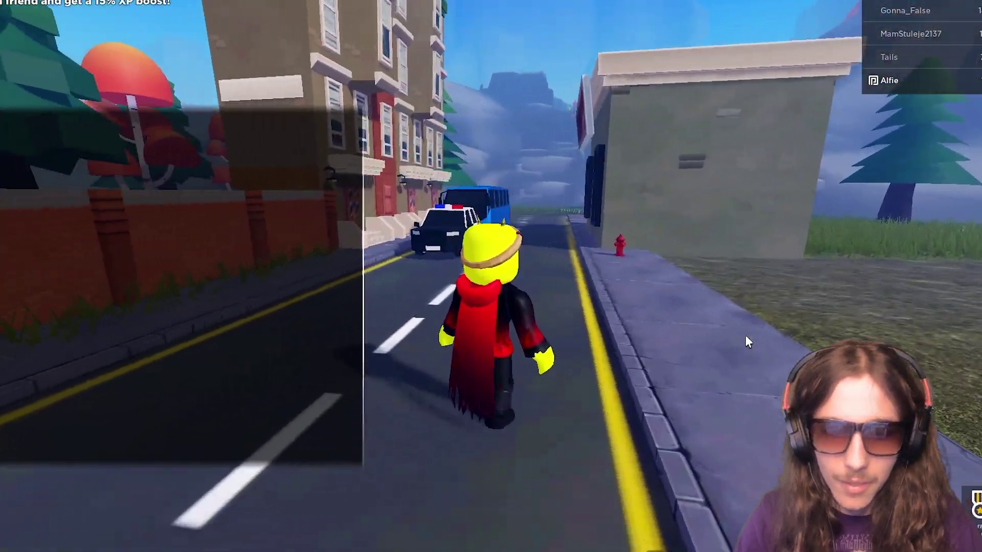
{"action": "key", "text": "space"}
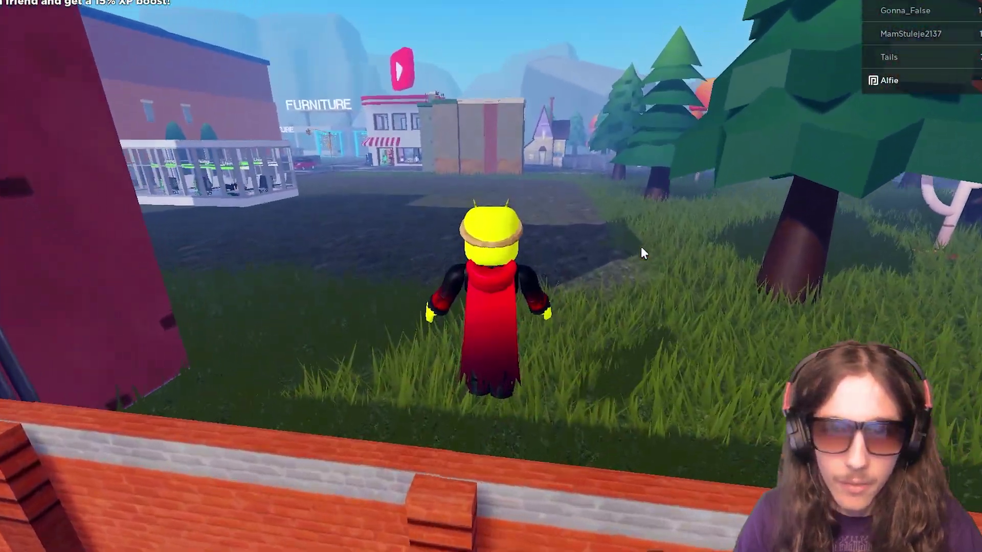
{"action": "key", "text": "w"}
{"action": "key", "text": "w"}
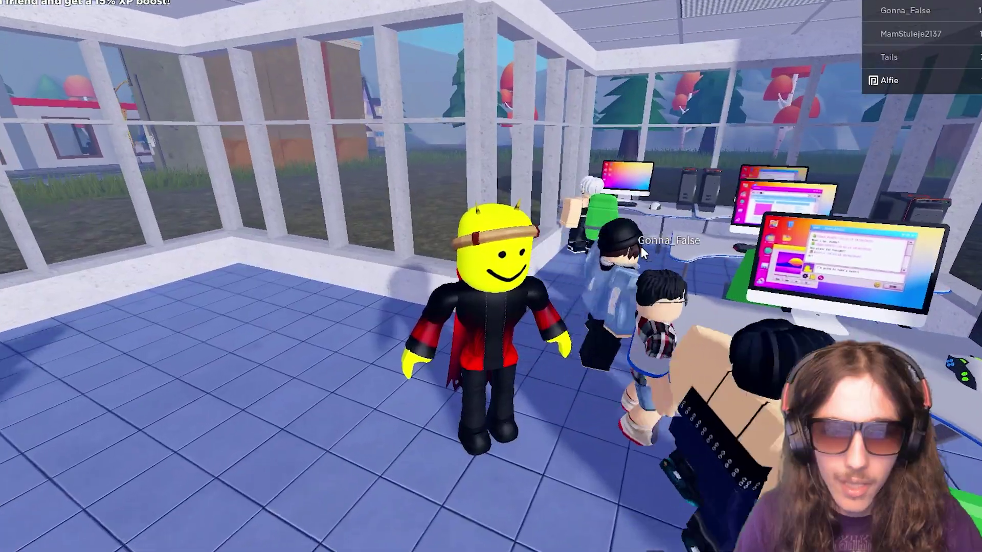
{"action": "left_click_drag", "start_coordinate": [640, 246], "coordinate": [336, 40]}
{"action": "scroll", "coordinate": [336, 40], "scroll_direction": "up", "scroll_amount": 3}
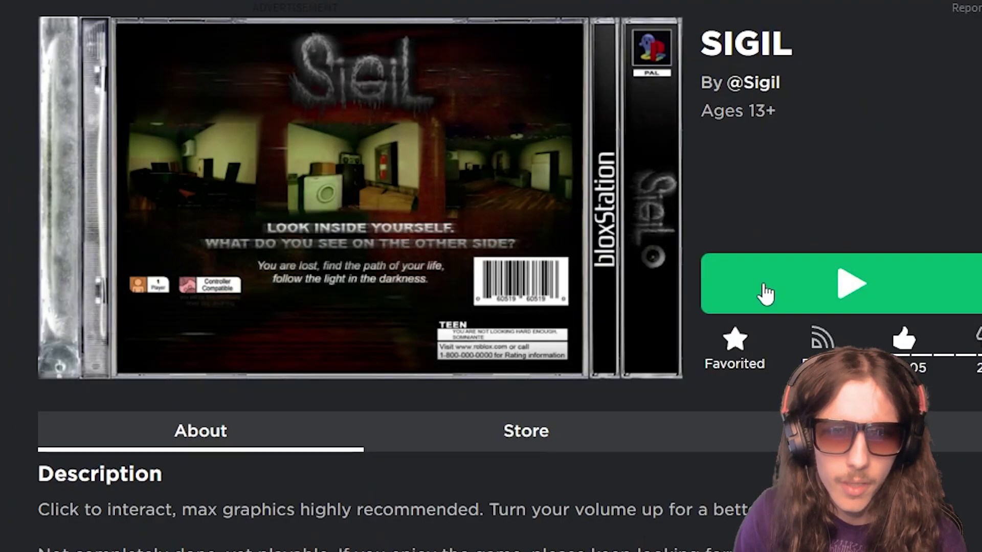
Relaunch Sigil from its game page
{"action": "left_click", "coordinate": [768, 294]}
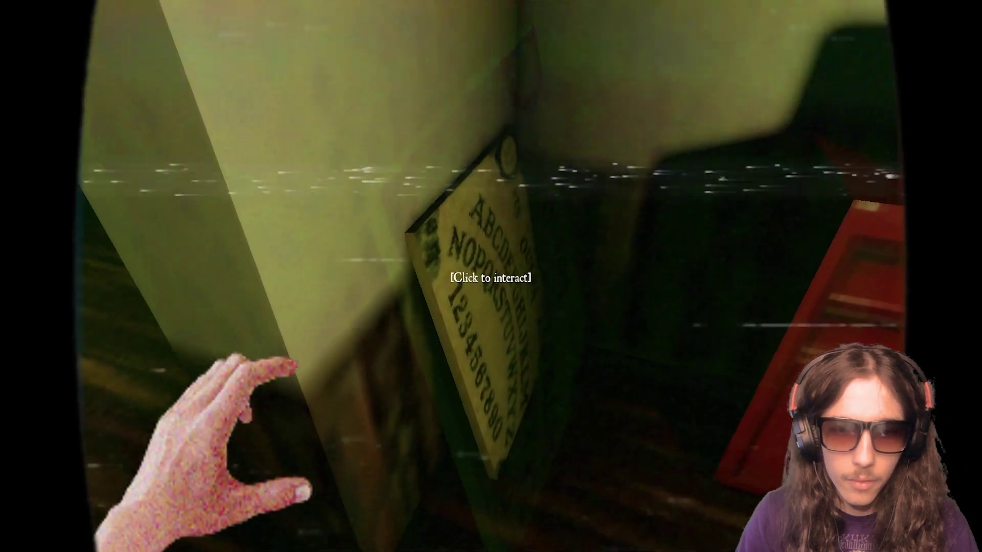
Pick up the Ouija board, read the to-do list, and close the cold window
{"action": "left_click", "coordinate": [490, 276]}
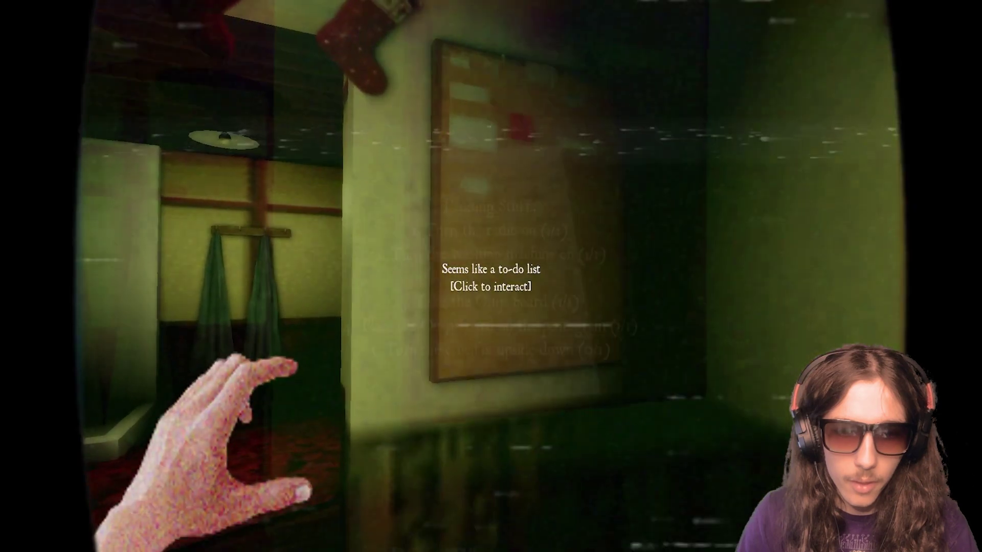
{"action": "left_click", "coordinate": [490, 276]}
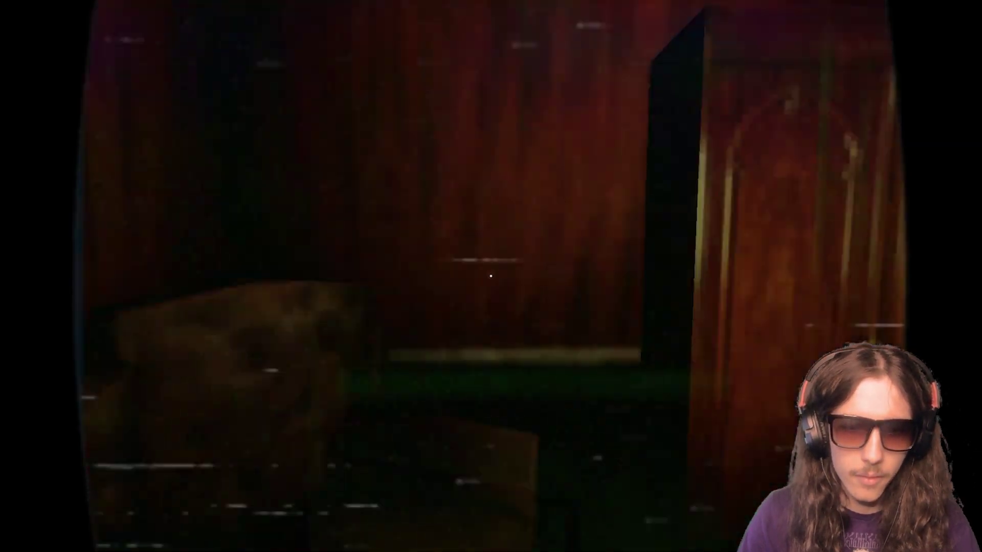
{"action": "left_click", "coordinate": [490, 276]}
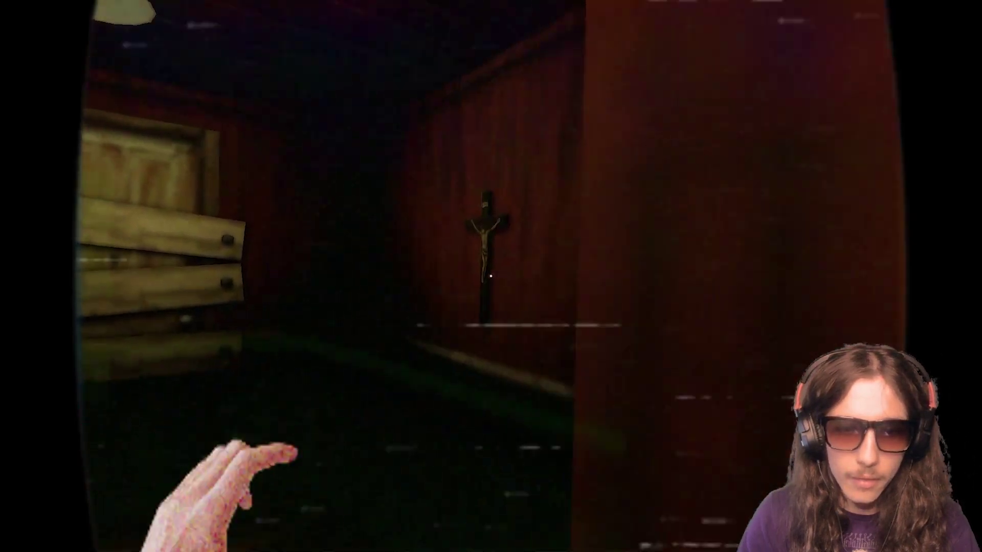
Flip the hallway crucifix upside down
{"action": "left_click", "coordinate": [490, 261]}
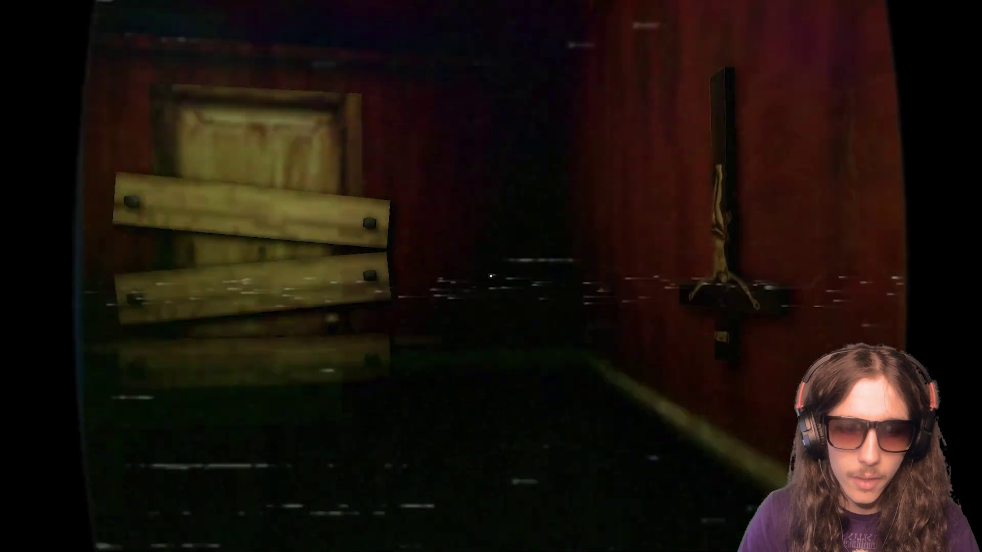